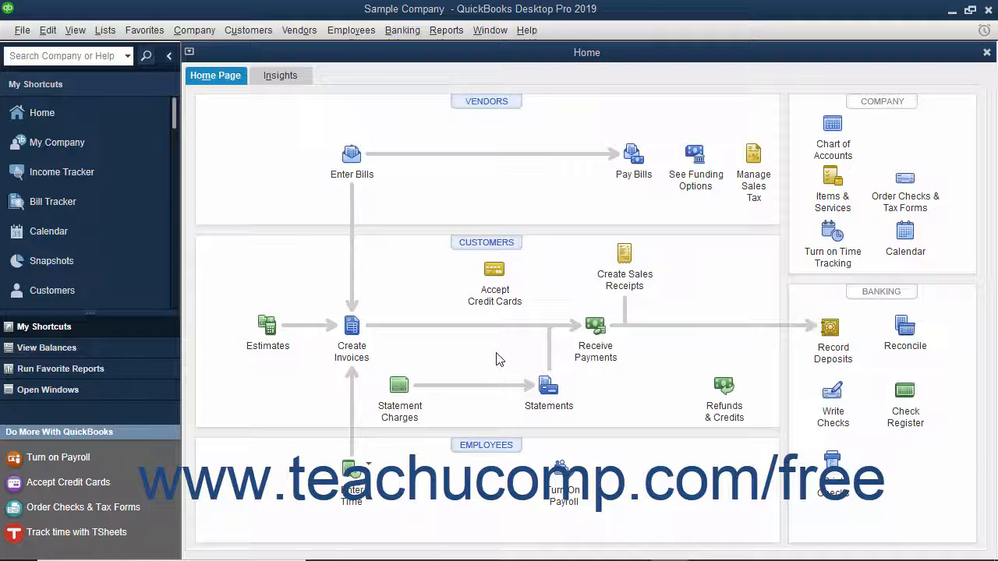
Open the Employee Center from the Employees menu
{"action": "left_click", "coordinate": [370, 33]}
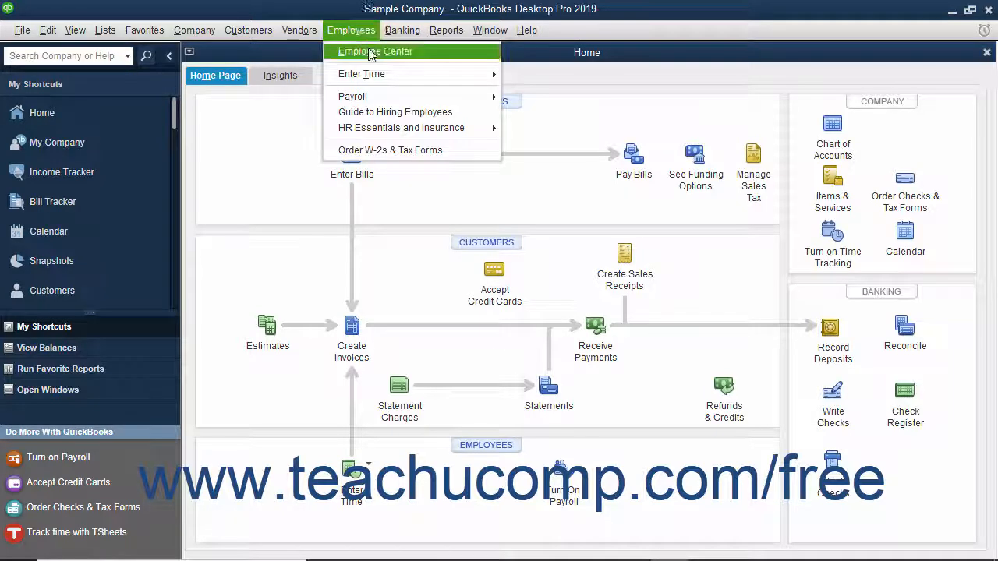
{"action": "left_click", "coordinate": [370, 52]}
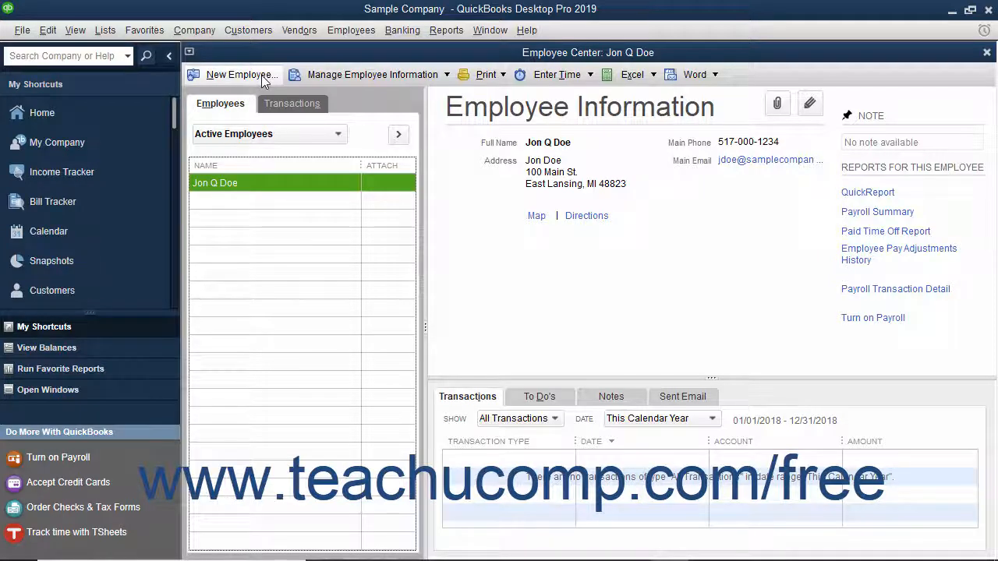
Start a new employee and enter the SSN, Female, birth date 05/15/1980, Married, U.S. citizen
{"action": "left_click", "coordinate": [237, 75]}
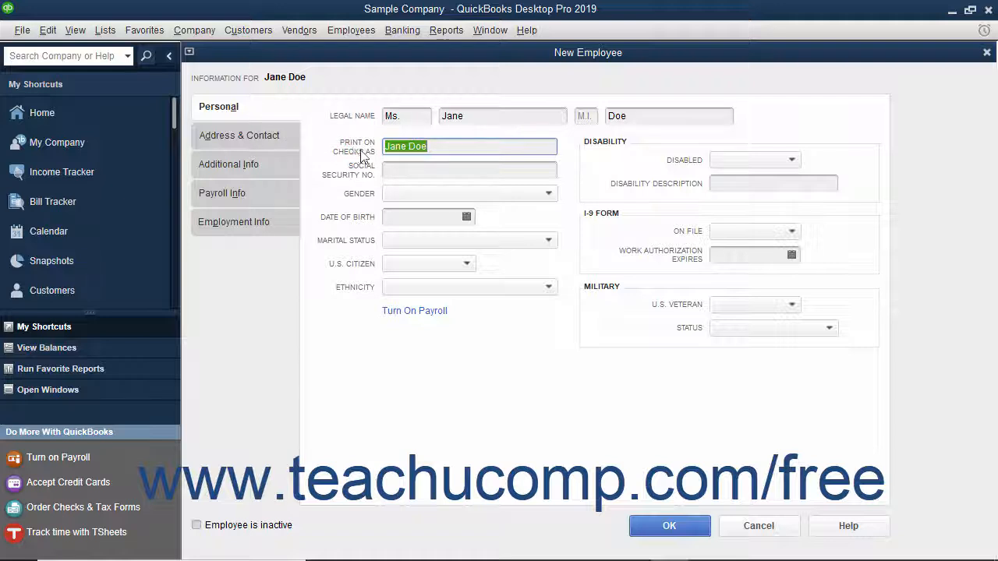
{"action": "left_click", "coordinate": [423, 170]}
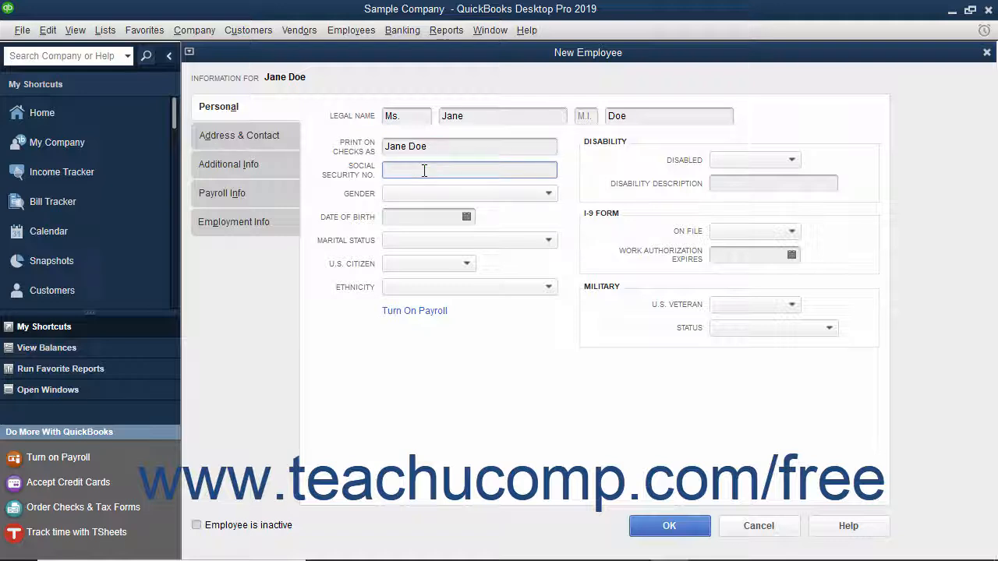
{"action": "type", "text": "123-45-6789"}
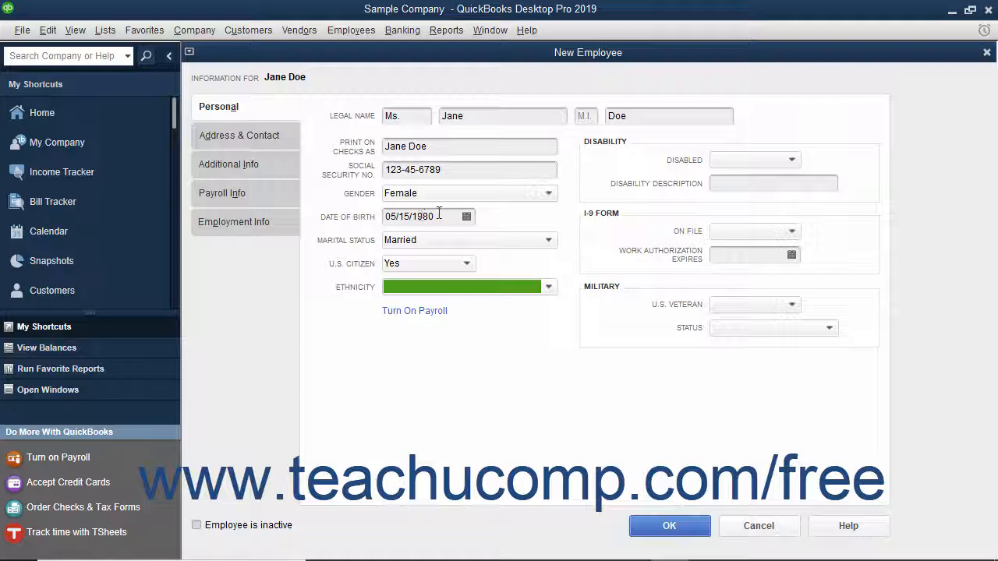
{"action": "left_click", "coordinate": [613, 146]}
{"action": "left_click", "coordinate": [610, 217]}
{"action": "left_click", "coordinate": [608, 290]}
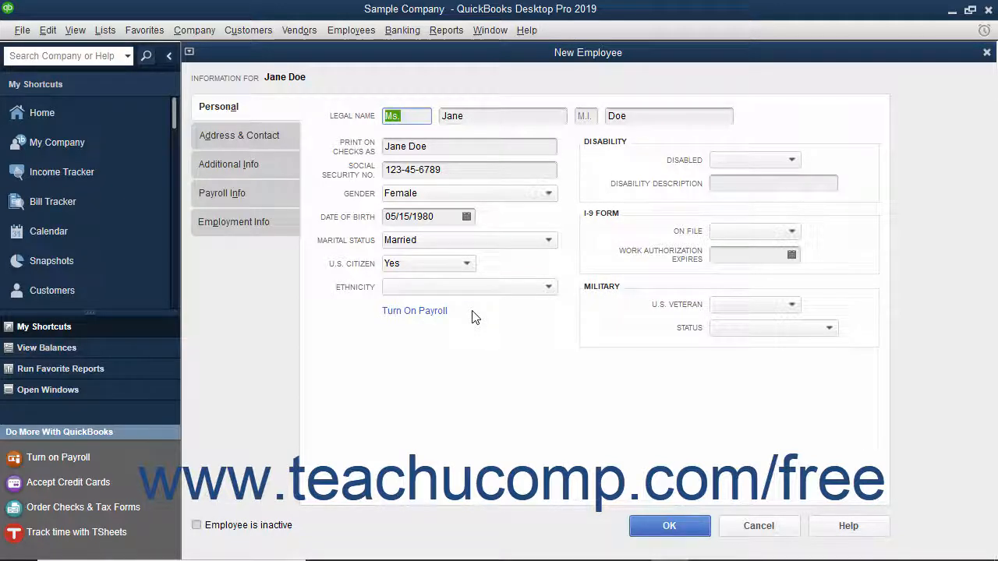
{"action": "left_click", "coordinate": [274, 140]}
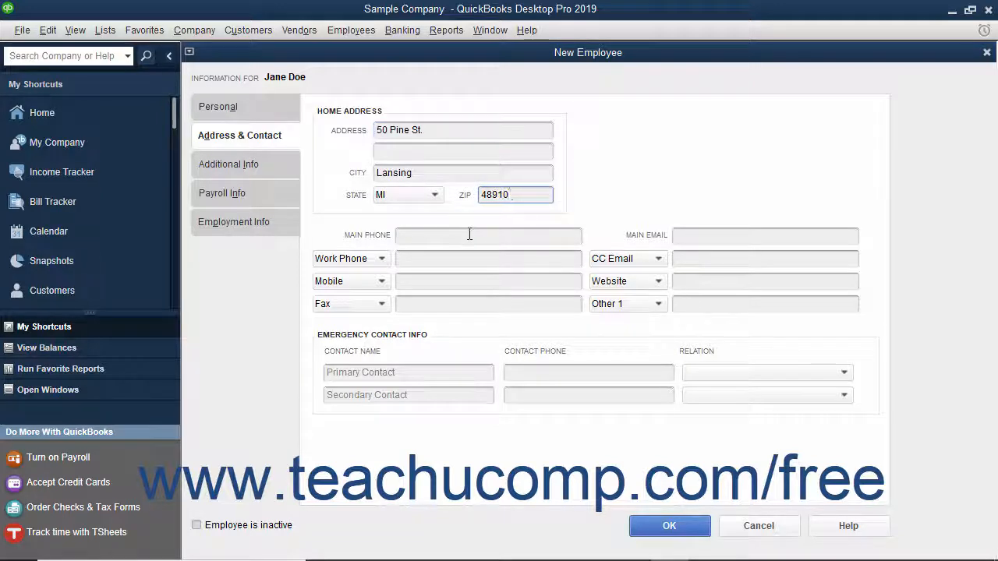
Enter the employee's main phone number and main email address
{"action": "left_click", "coordinate": [468, 234]}
{"action": "type", "text": "517-000-0111"}
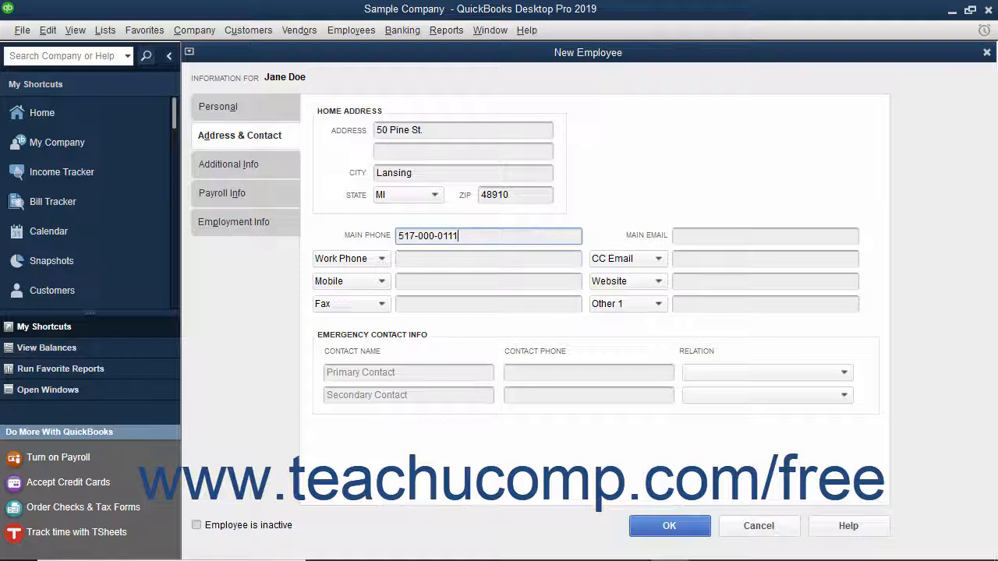
{"action": "key", "text": "Tab"}
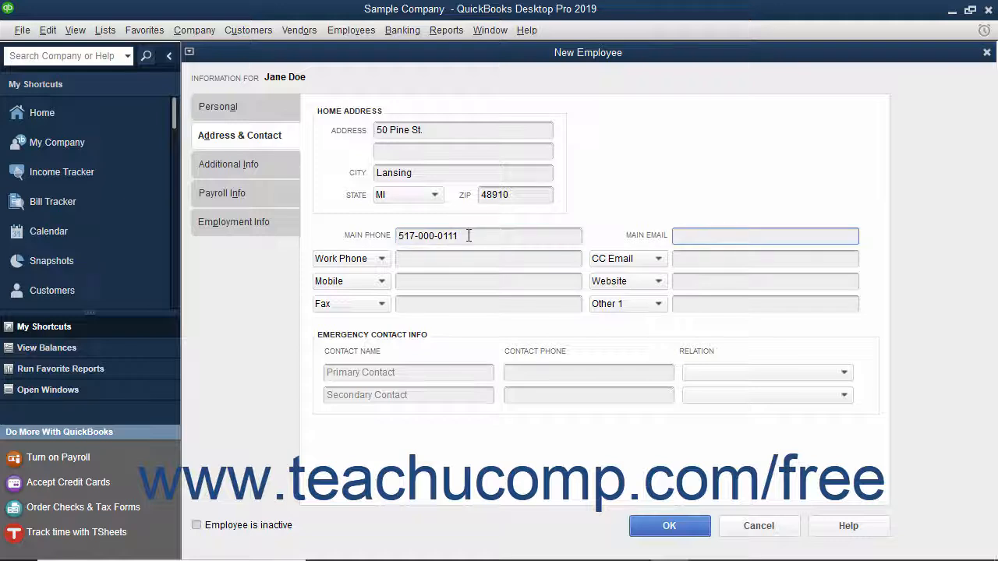
{"action": "type", "text": "janedow@samplecompany.com"}
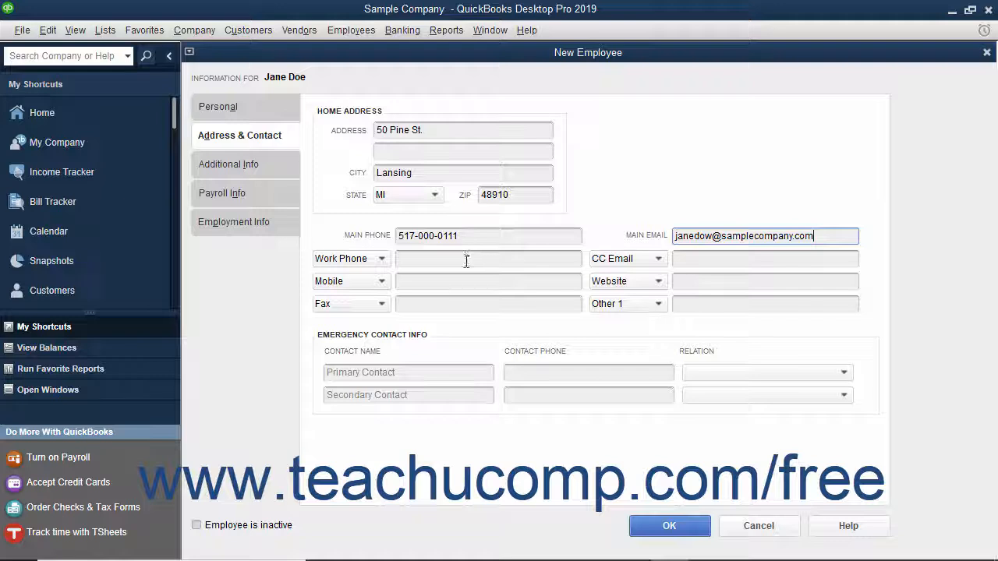
Check the phone-type dropdowns, keeping Work Phone and Other 1 as the types
{"action": "left_click", "coordinate": [381, 258]}
{"action": "left_click", "coordinate": [382, 259]}
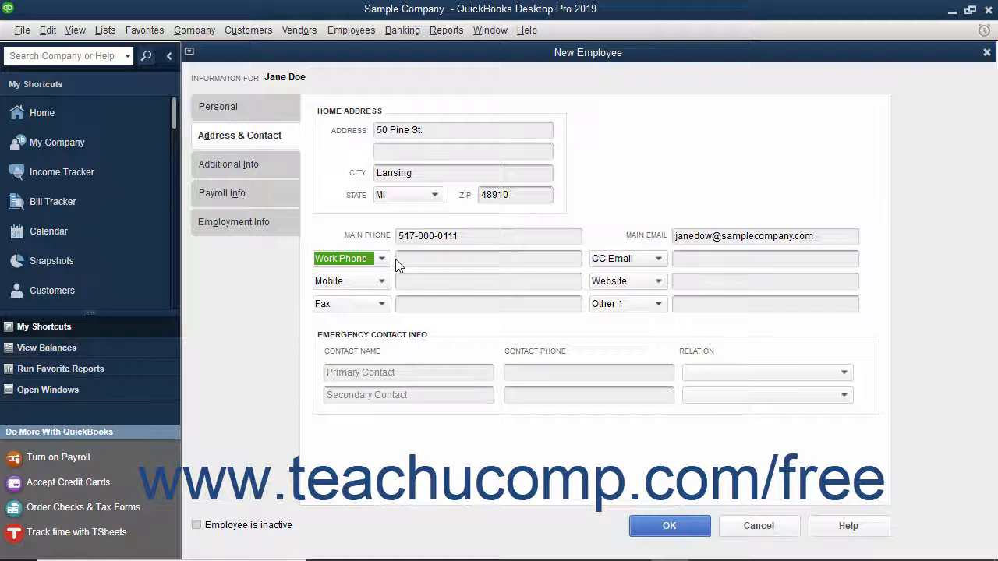
{"action": "left_click", "coordinate": [396, 262]}
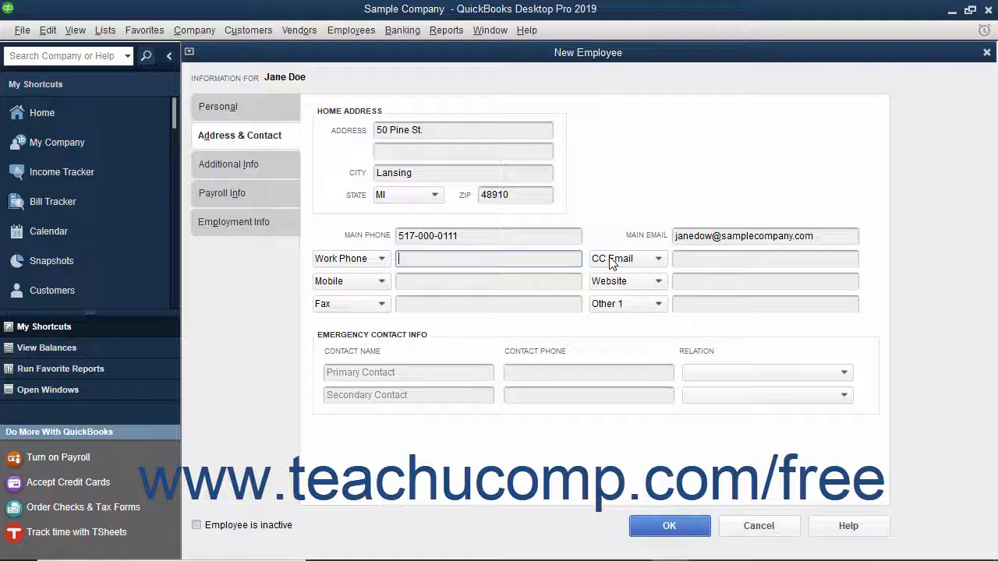
{"action": "left_click", "coordinate": [612, 306]}
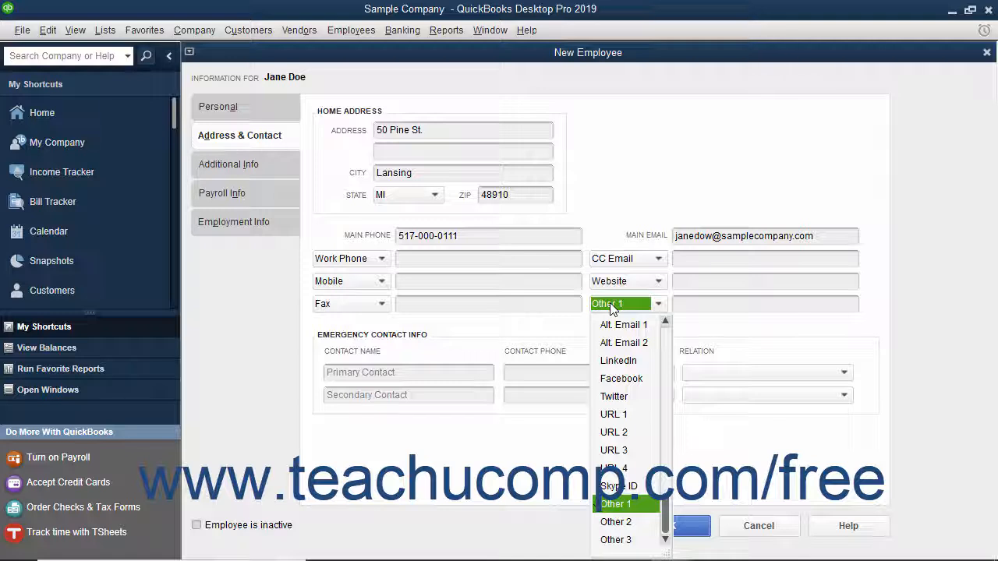
{"action": "left_click", "coordinate": [566, 320]}
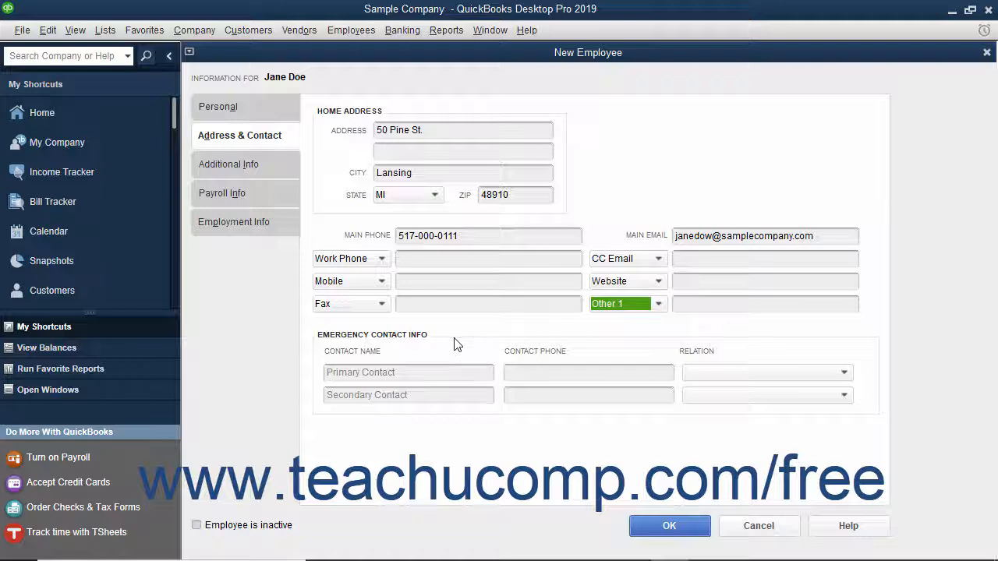
Enter the primary emergency contact's name and phone, with relation set to Spouse
{"action": "left_click", "coordinate": [412, 374]}
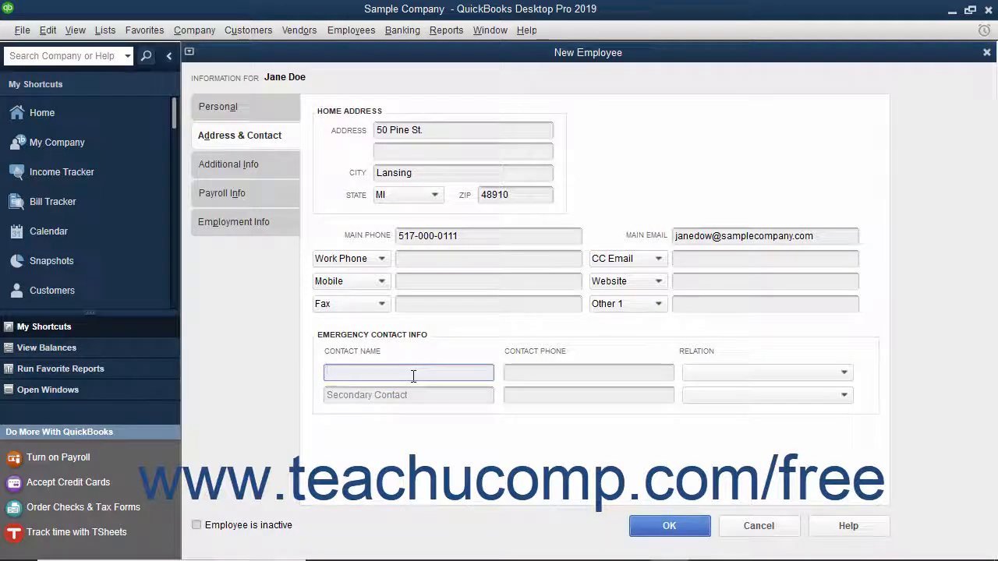
{"action": "type", "text": "Doug Doe"}
{"action": "key", "text": "Tab"}
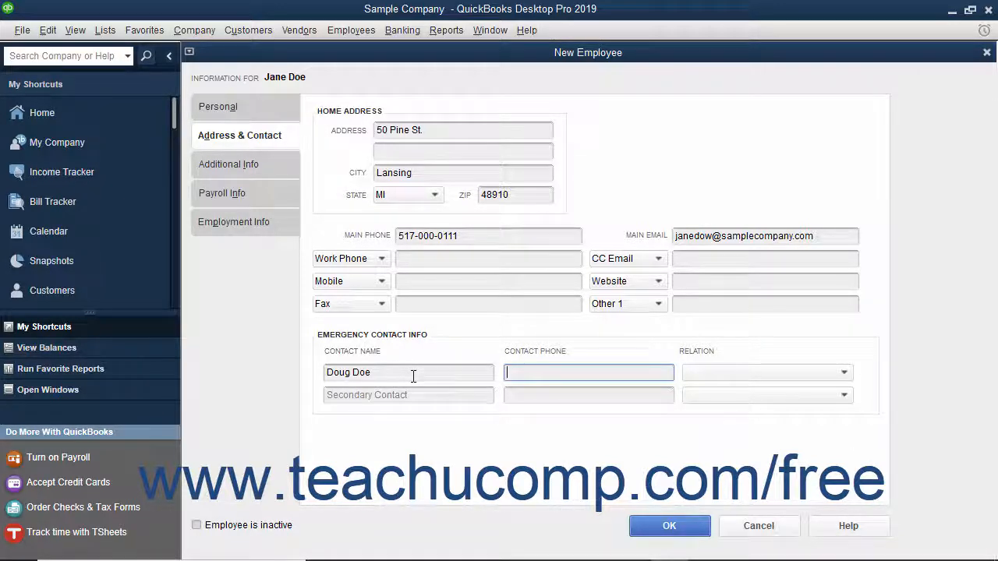
{"action": "type", "text": "517-000-0111"}
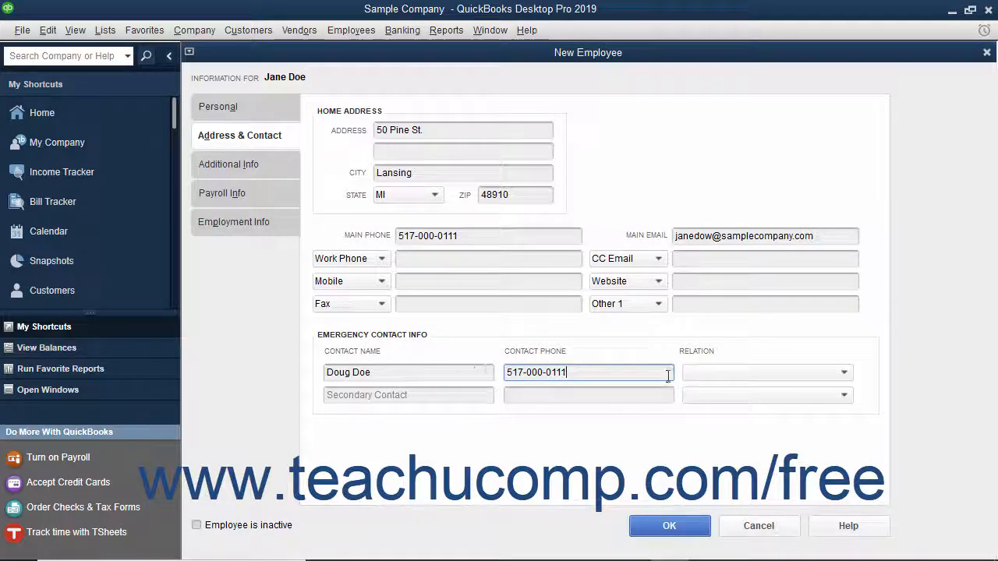
{"action": "left_click", "coordinate": [700, 379]}
{"action": "left_click", "coordinate": [731, 196]}
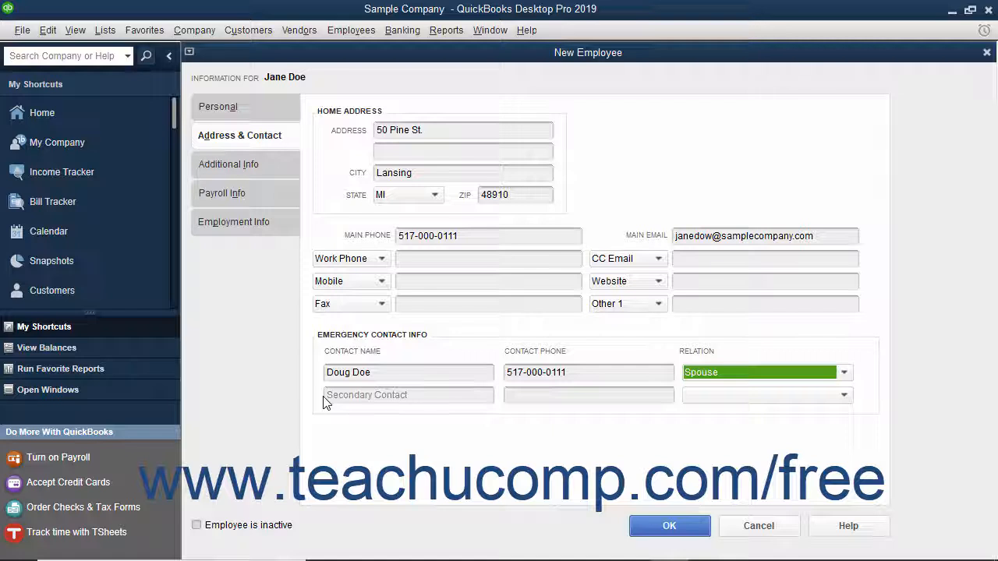
{"action": "left_click", "coordinate": [273, 168]}
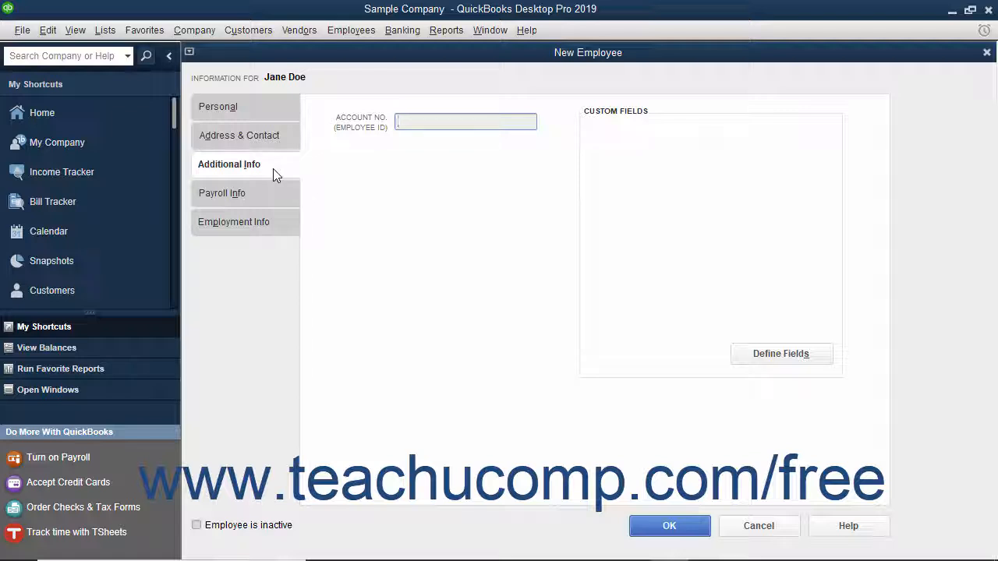
Leave the Account No. field empty and go to the Payroll Info page
{"action": "left_click", "coordinate": [412, 120]}
{"action": "left_click", "coordinate": [274, 196]}
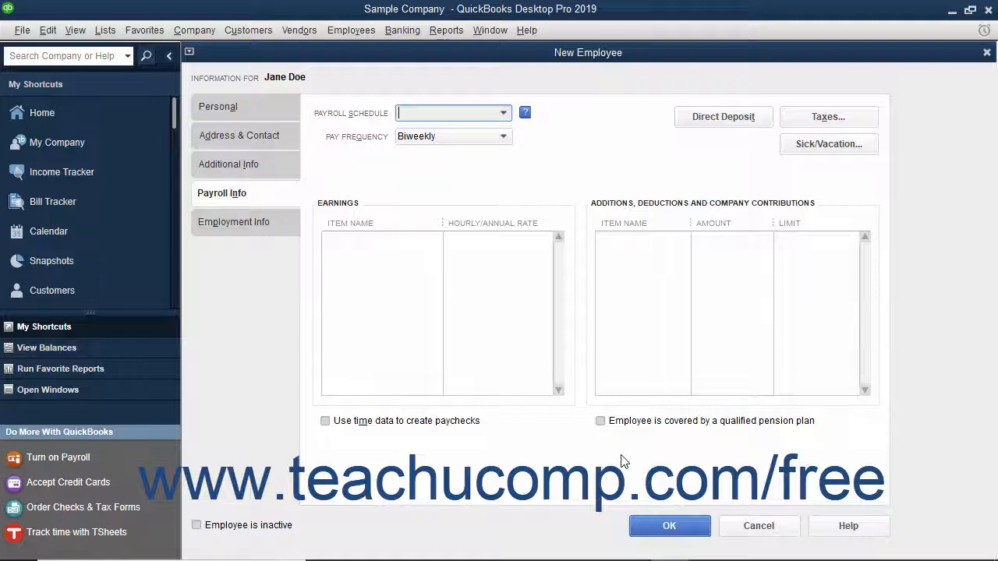
Choose Set Up Now at the payroll prompt, cancel the Taxes dialog unchanged, then view Employment Info
{"action": "left_click", "coordinate": [655, 535]}
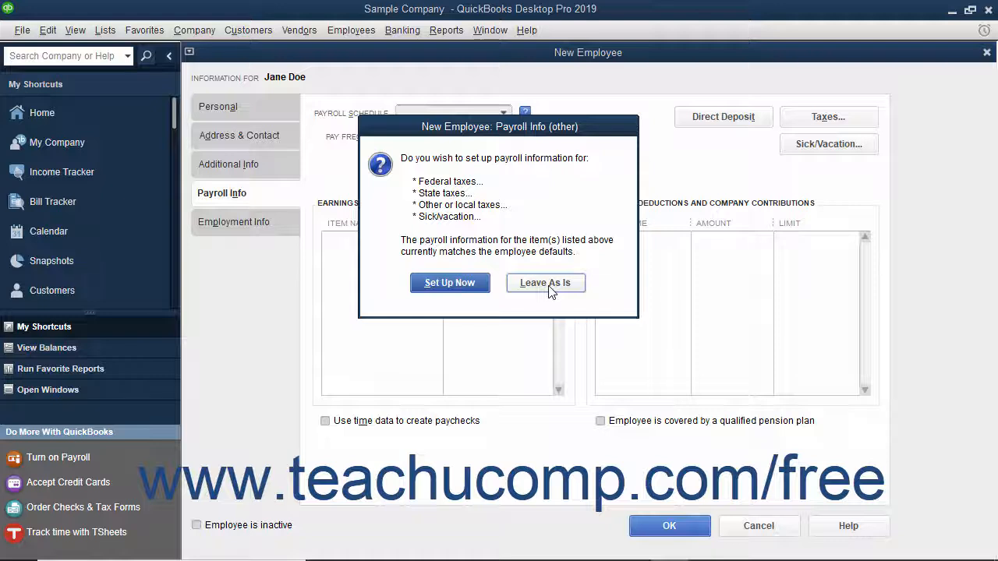
{"action": "left_click", "coordinate": [481, 286]}
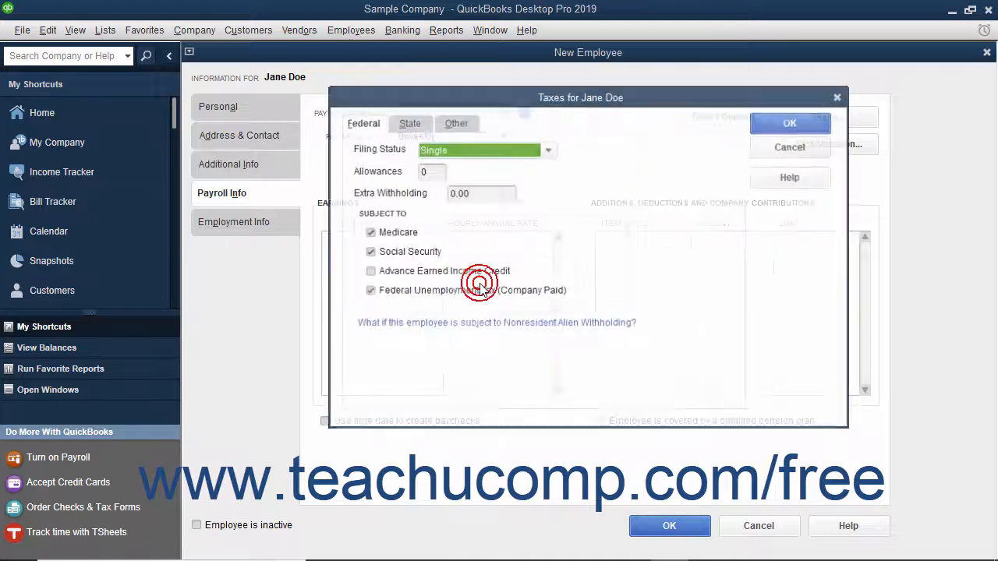
{"action": "left_click", "coordinate": [771, 149]}
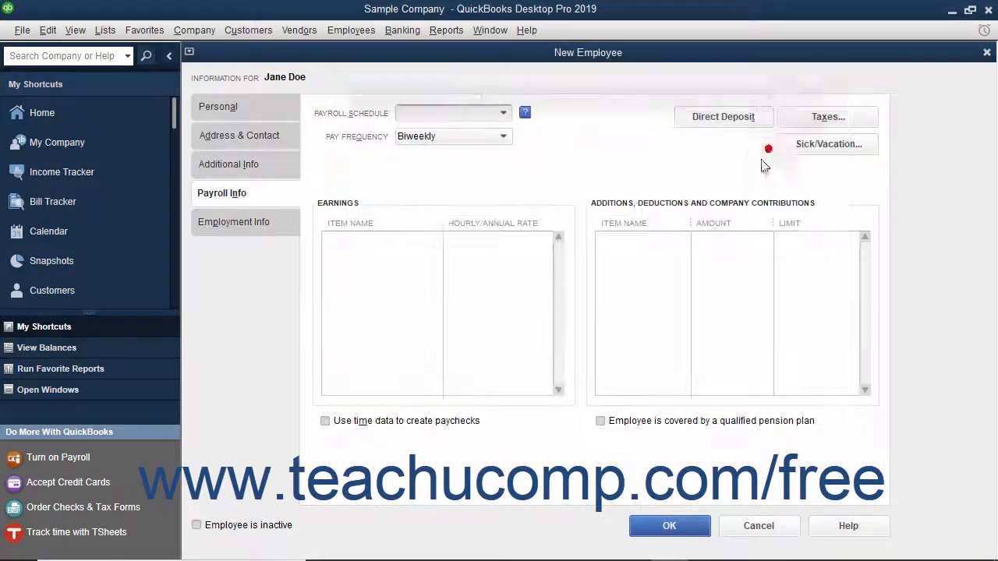
{"action": "left_click", "coordinate": [234, 223]}
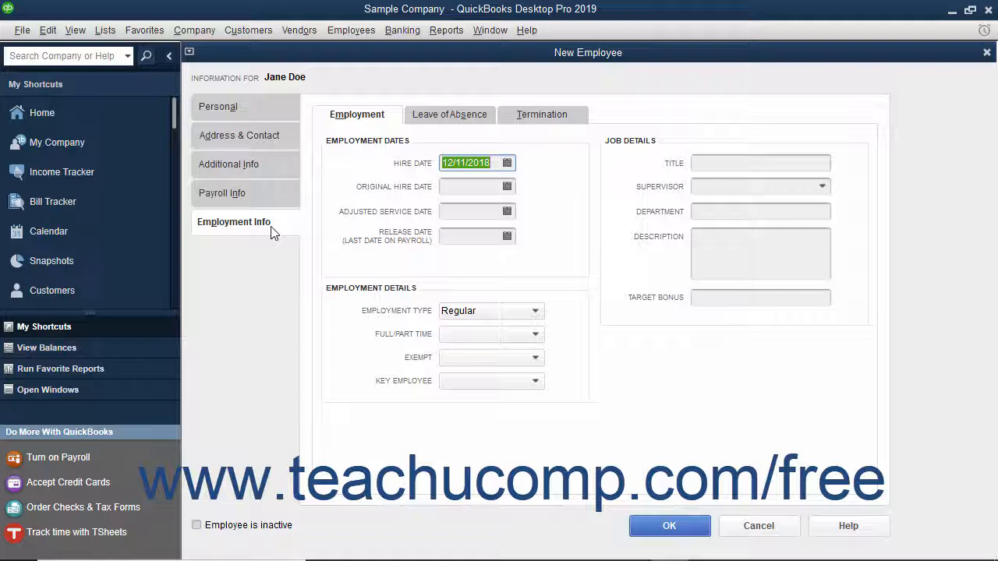
Look over the Leave of Absence and Termination pages, then return to Employment
{"action": "left_click", "coordinate": [379, 116]}
{"action": "left_click", "coordinate": [457, 115]}
{"action": "left_click", "coordinate": [539, 115]}
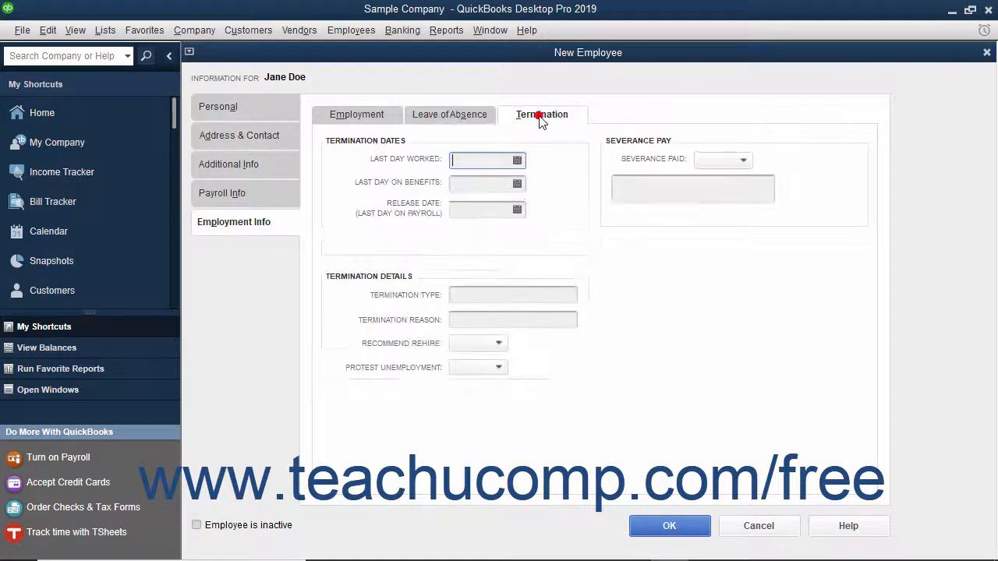
{"action": "left_click", "coordinate": [375, 123]}
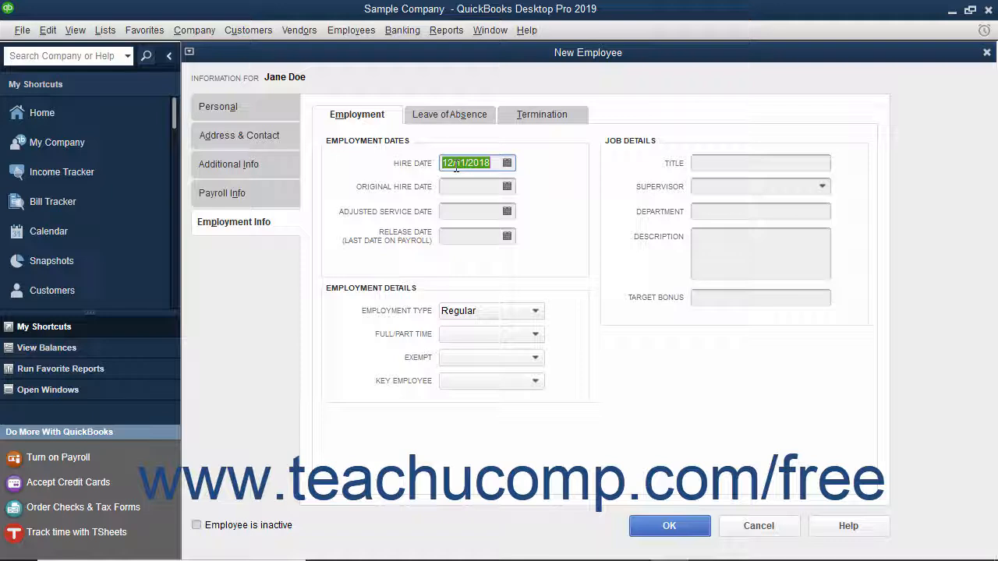
Set hire date and original hire date to 12/10/2018, leaving service and release dates blank
{"action": "left_click", "coordinate": [507, 163]}
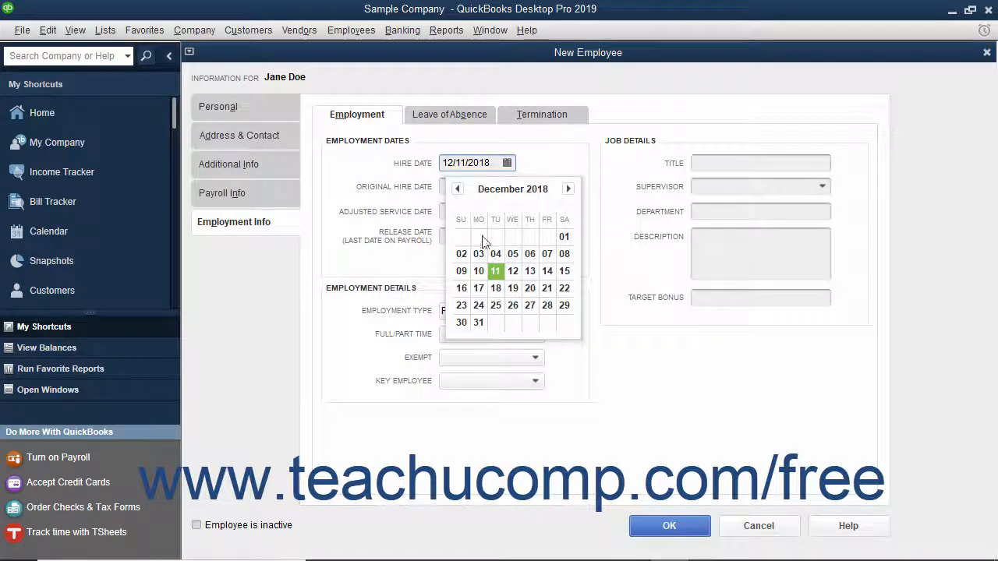
{"action": "left_click", "coordinate": [479, 271]}
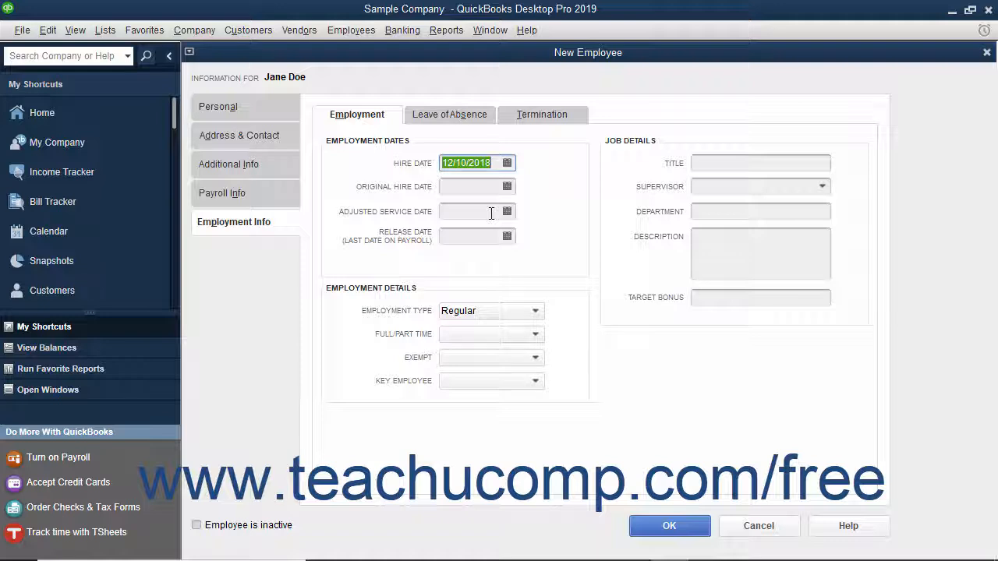
{"action": "left_click", "coordinate": [507, 186]}
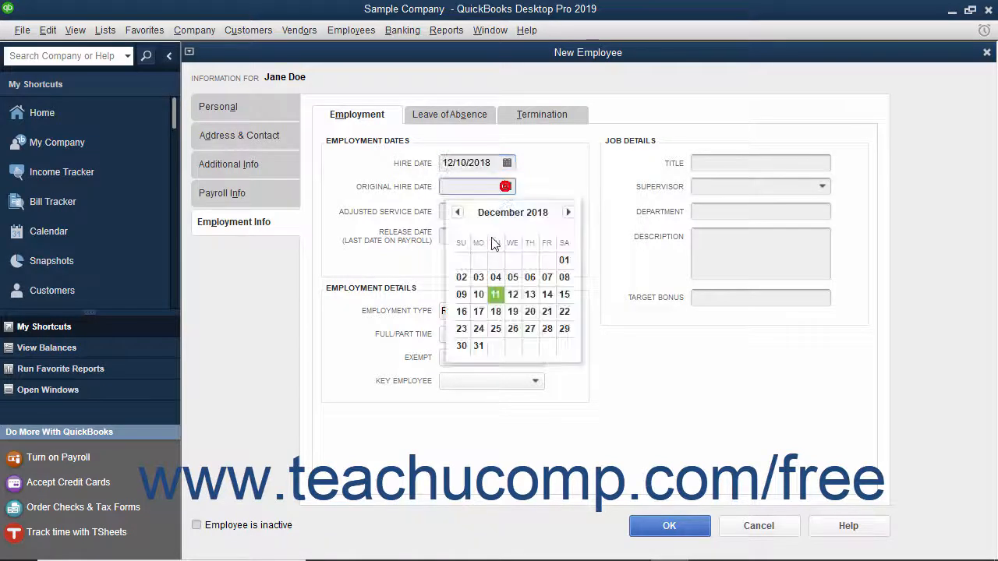
{"action": "left_click", "coordinate": [485, 293]}
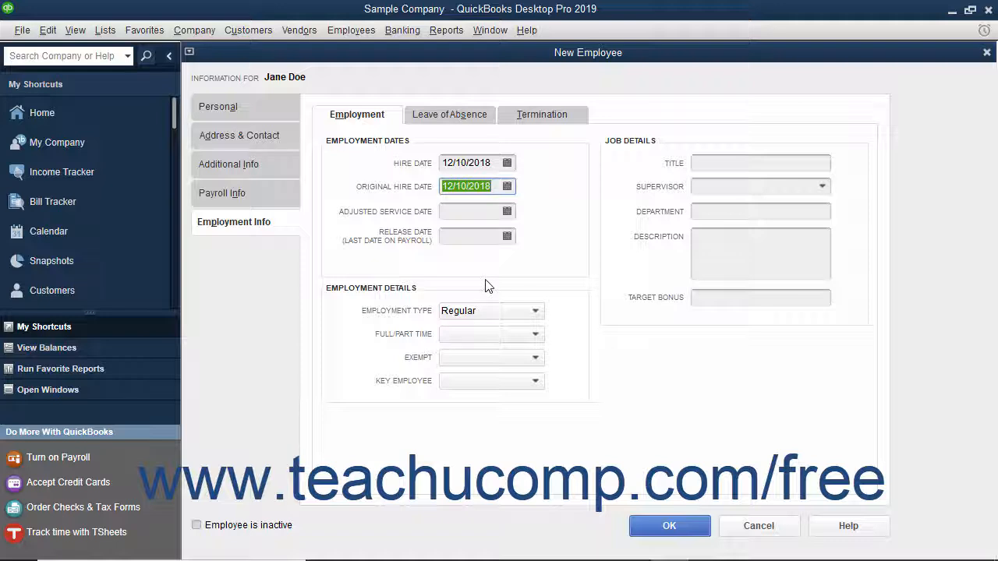
{"action": "left_click", "coordinate": [482, 215]}
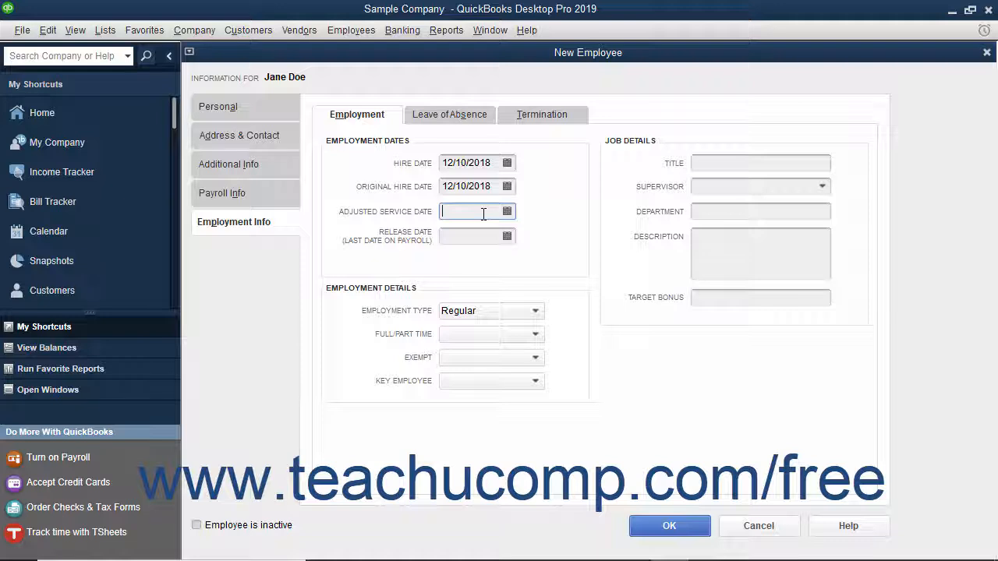
{"action": "left_click", "coordinate": [463, 238]}
Set employment details to Regular, Full-time, Non-Exempt, key employee No, then view Leave of Absence
{"action": "left_click", "coordinate": [458, 312]}
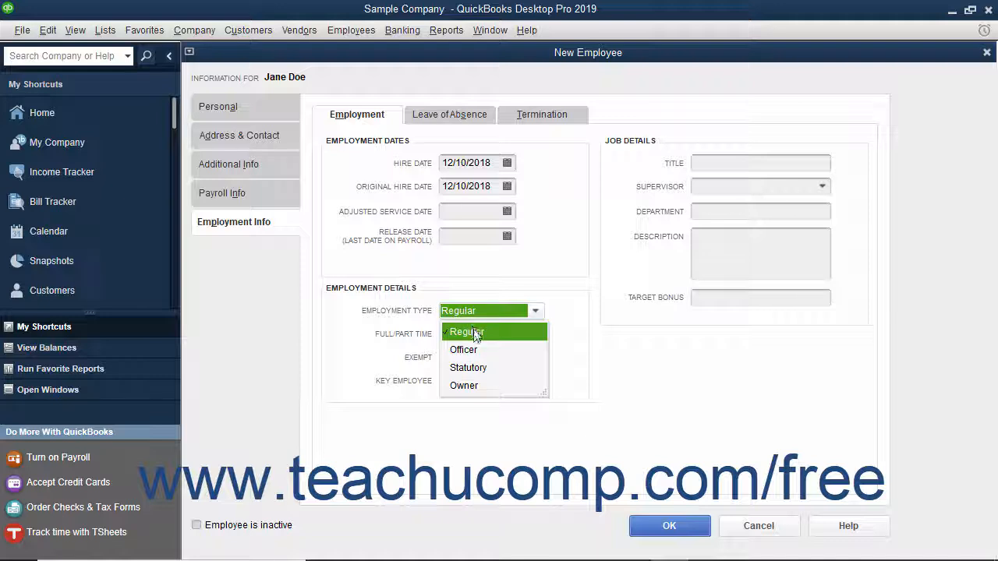
{"action": "left_click", "coordinate": [475, 334]}
{"action": "left_click", "coordinate": [474, 334]}
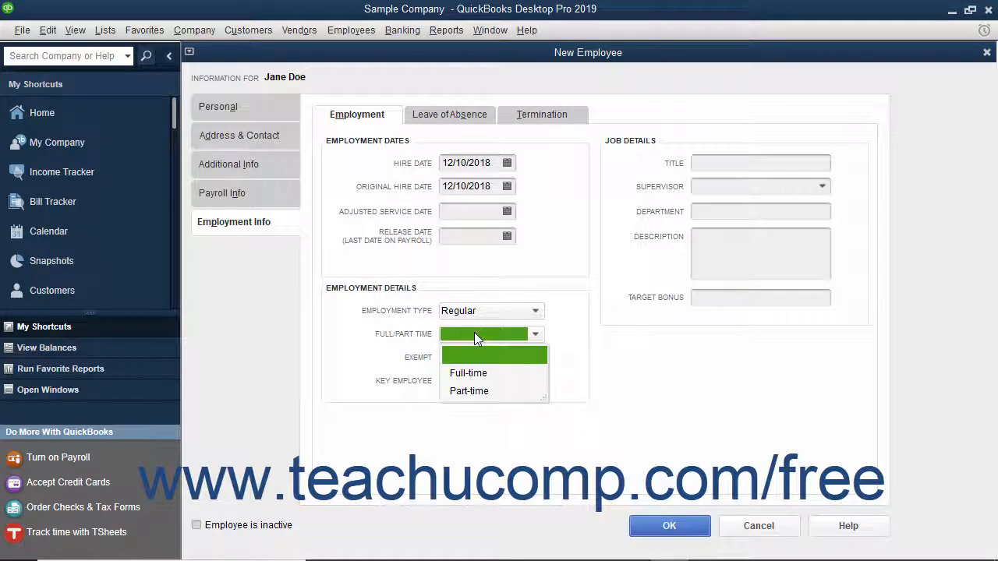
{"action": "left_click", "coordinate": [470, 374]}
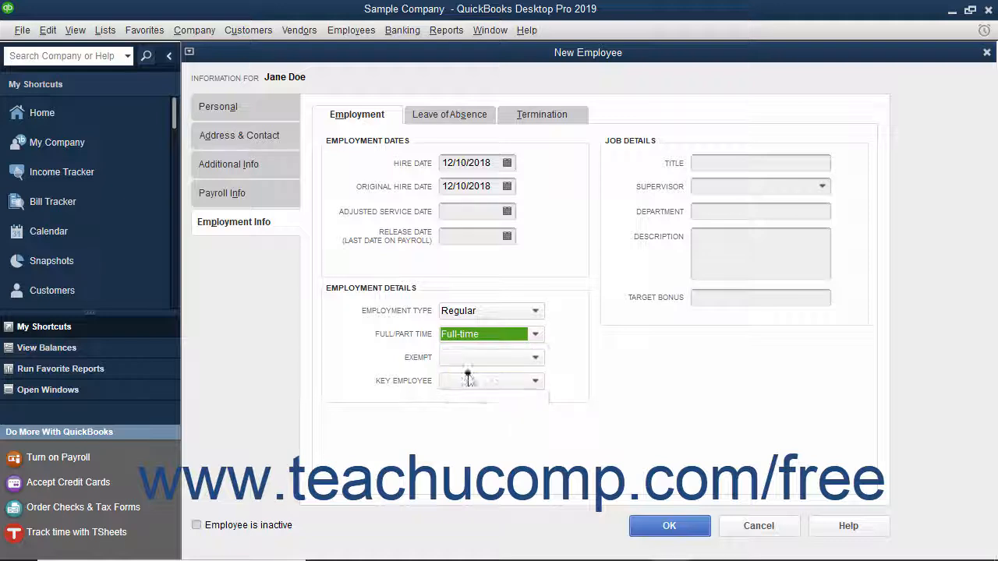
{"action": "left_click", "coordinate": [472, 359]}
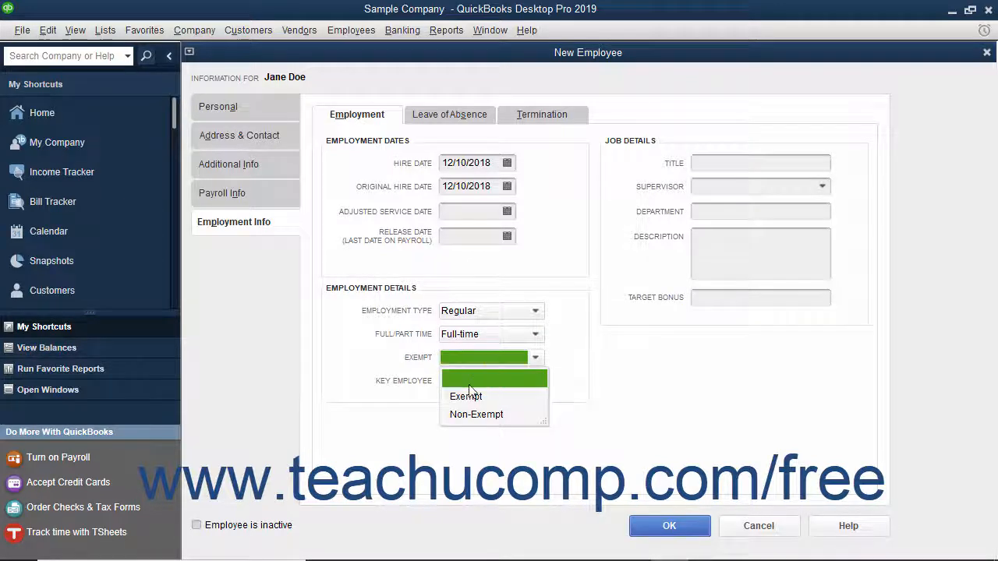
{"action": "left_click", "coordinate": [468, 412]}
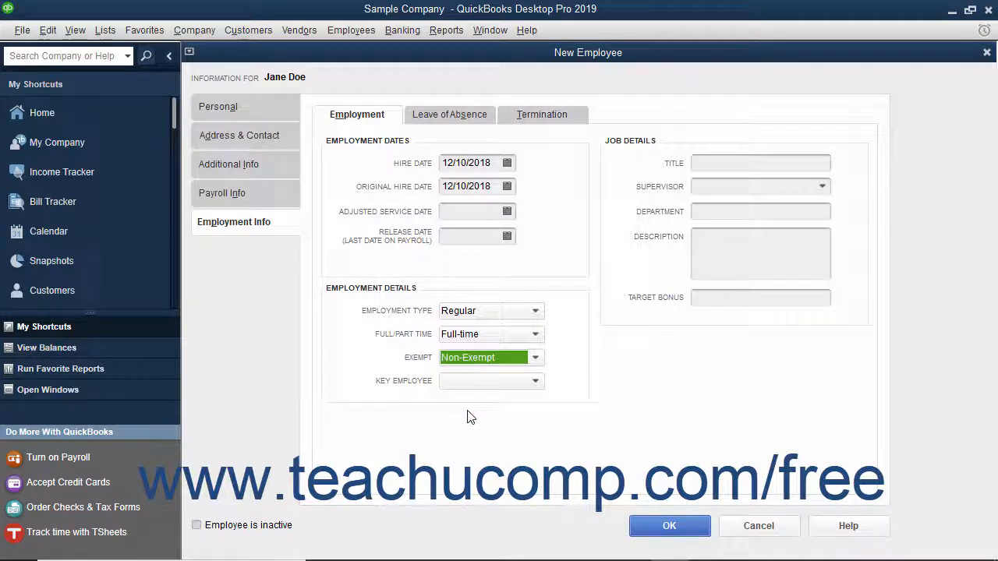
{"action": "left_click", "coordinate": [482, 381]}
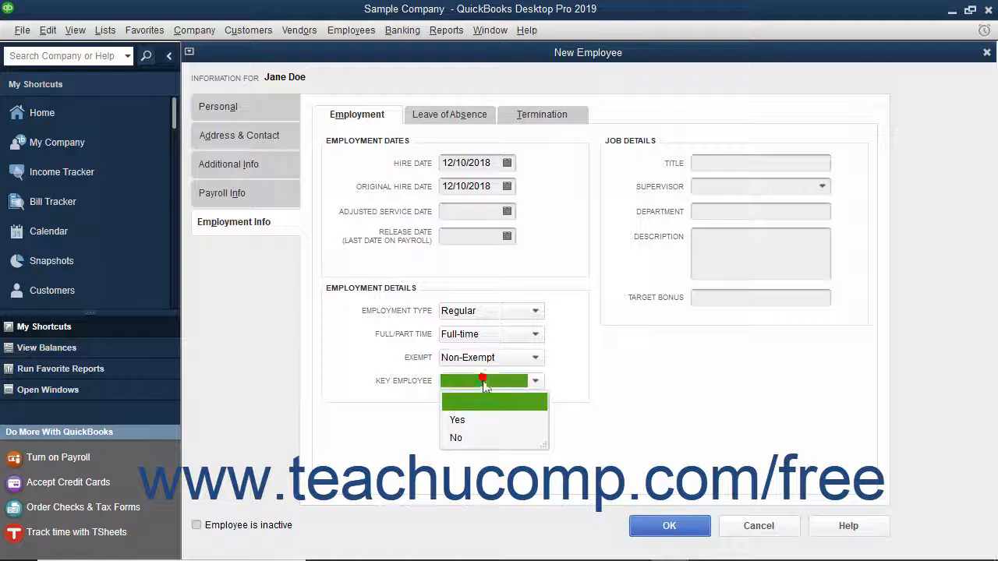
{"action": "left_click", "coordinate": [456, 438]}
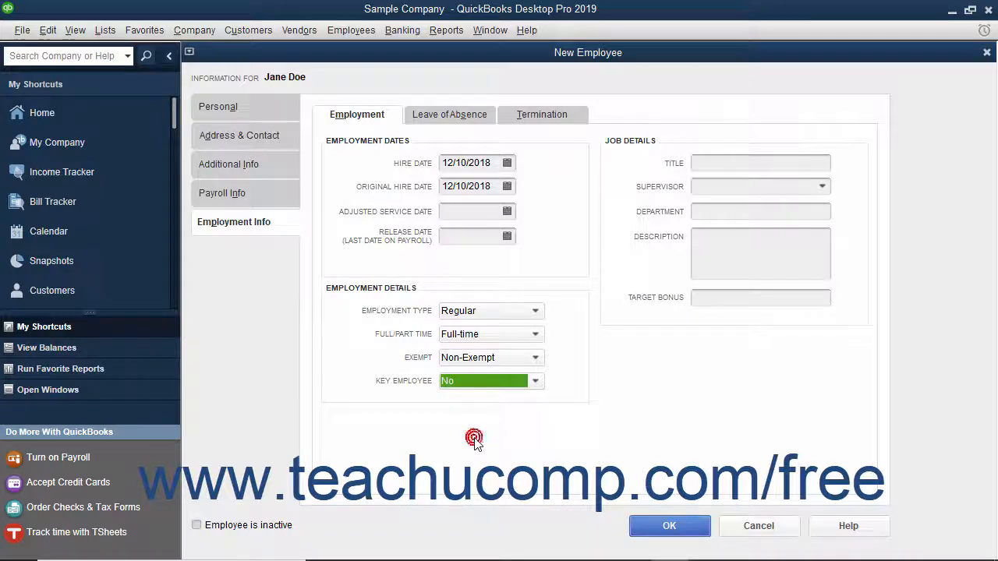
{"action": "left_click", "coordinate": [633, 155]}
{"action": "left_click", "coordinate": [471, 120]}
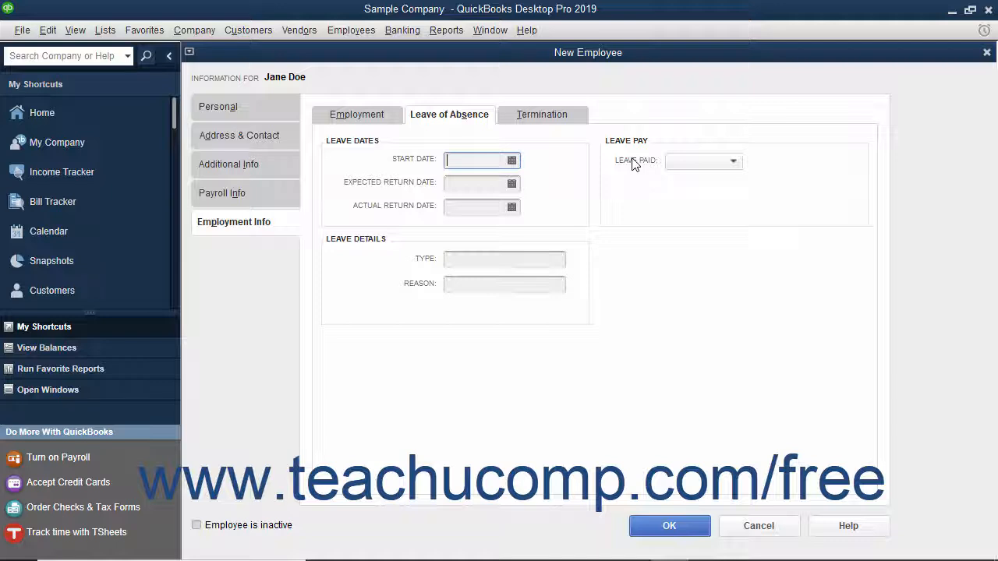
Show the Termination page with blank termination dates and severance pay
{"action": "left_click", "coordinate": [568, 115]}
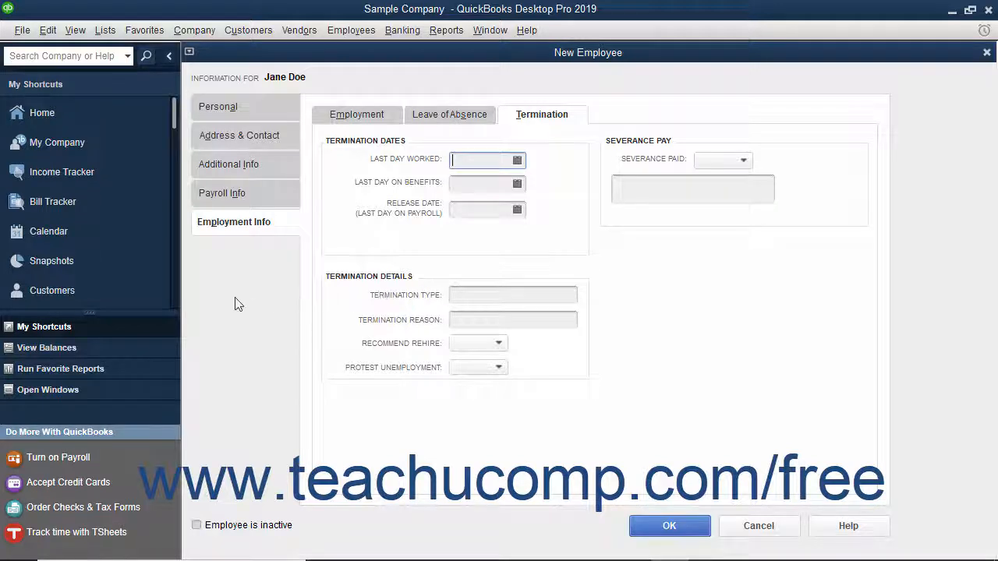
Save the new employee with OK, returning to the Employee Center list
{"action": "left_click", "coordinate": [232, 251]}
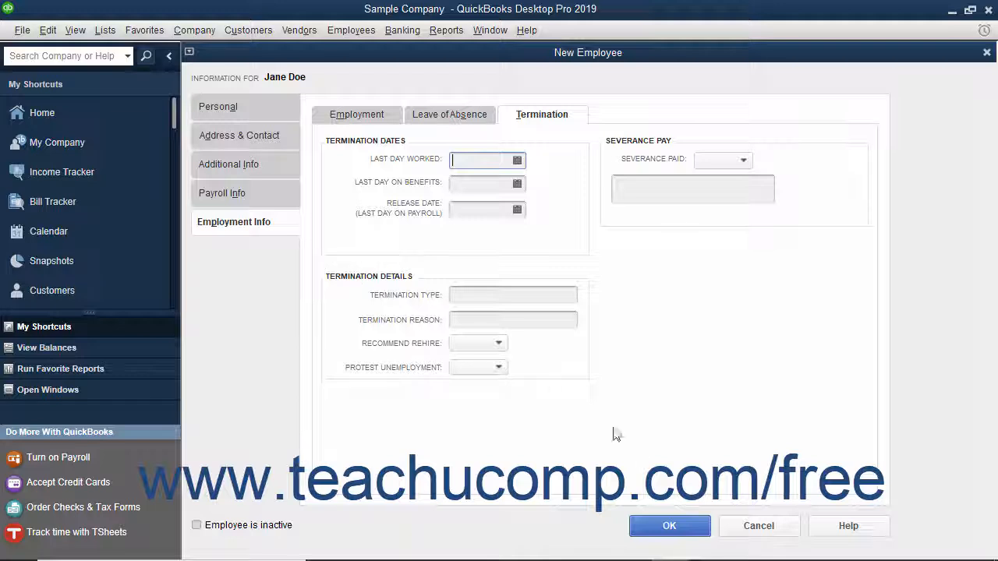
{"action": "left_click", "coordinate": [665, 528]}
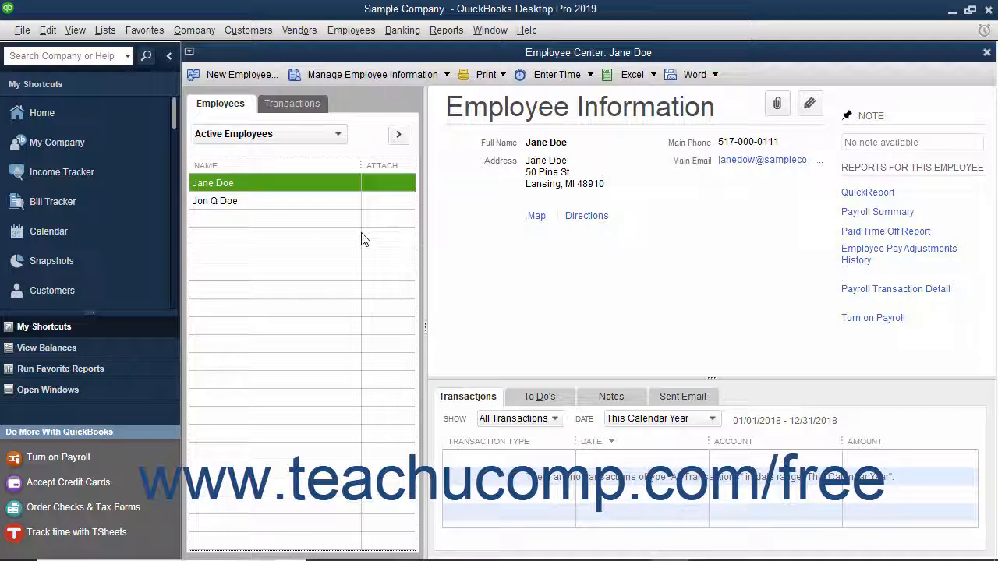
{"action": "double_click", "coordinate": [259, 182]}
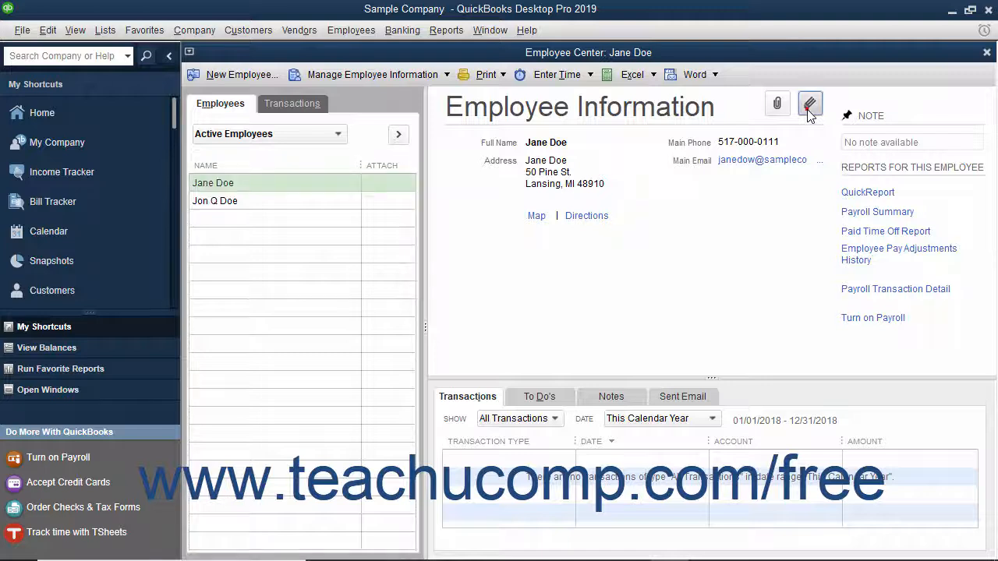
{"action": "left_click", "coordinate": [809, 106]}
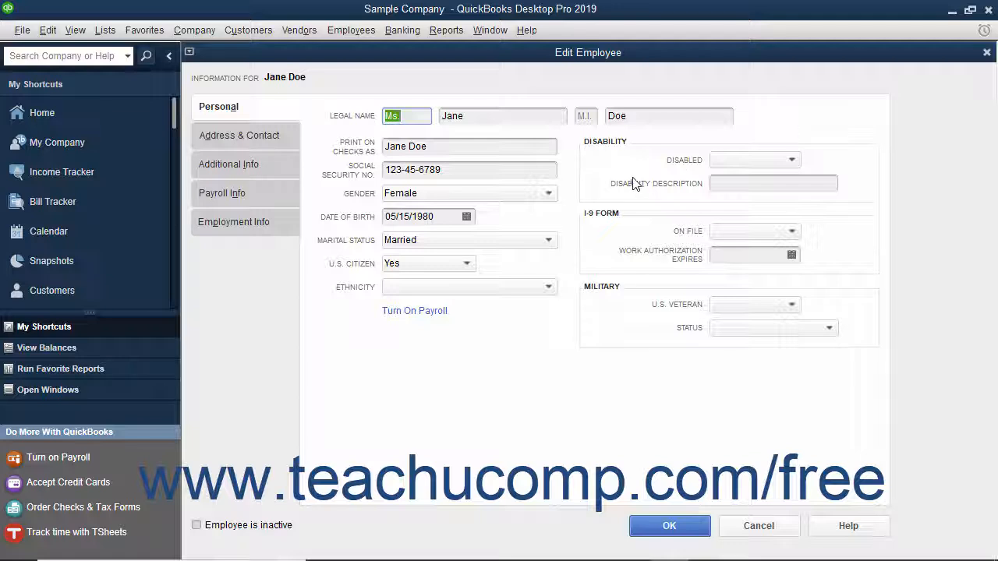
{"action": "left_click", "coordinate": [700, 527]}
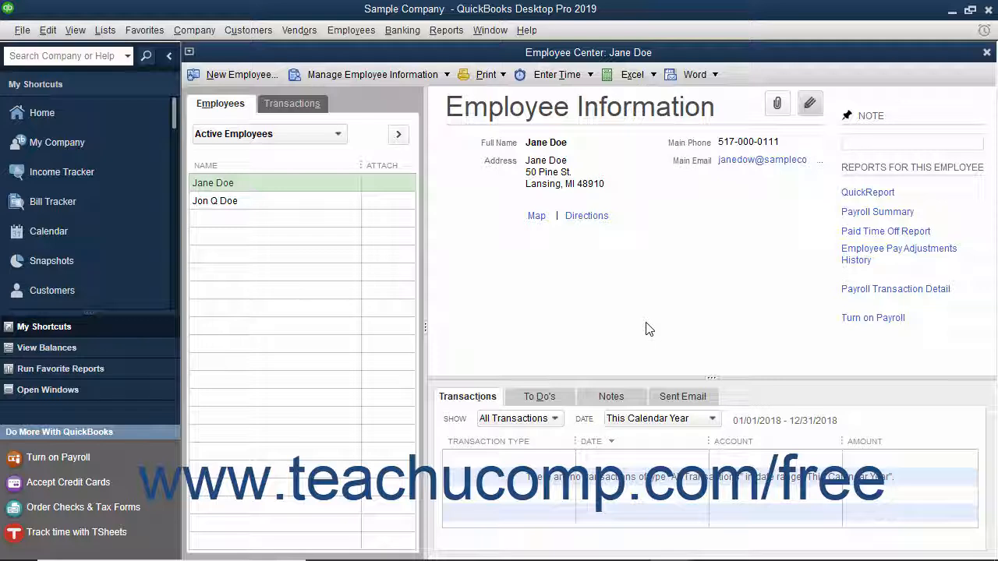
Delete the newly added employee from the Employee Center and confirm the deletion
{"action": "left_click", "coordinate": [308, 181]}
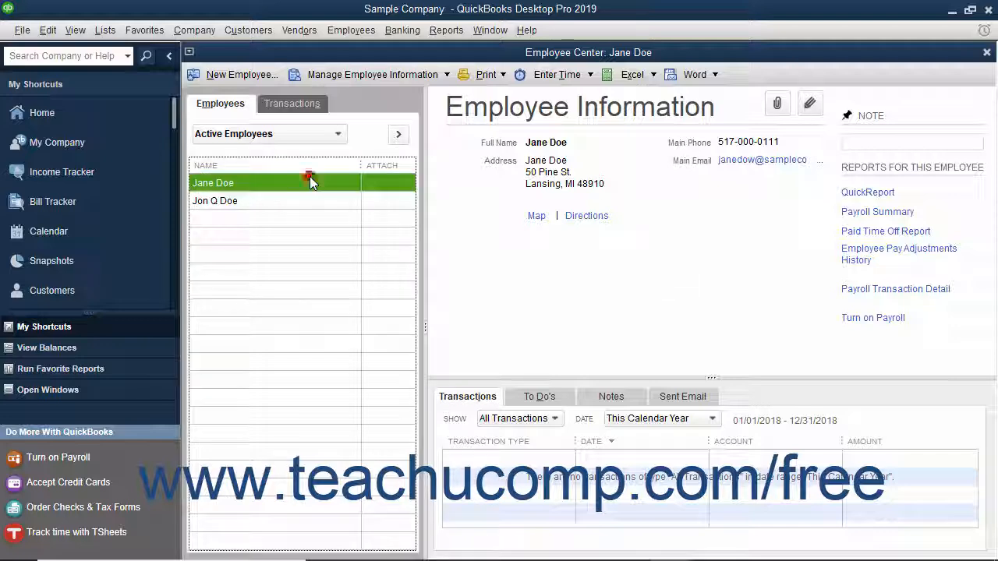
{"action": "left_click", "coordinate": [46, 31]}
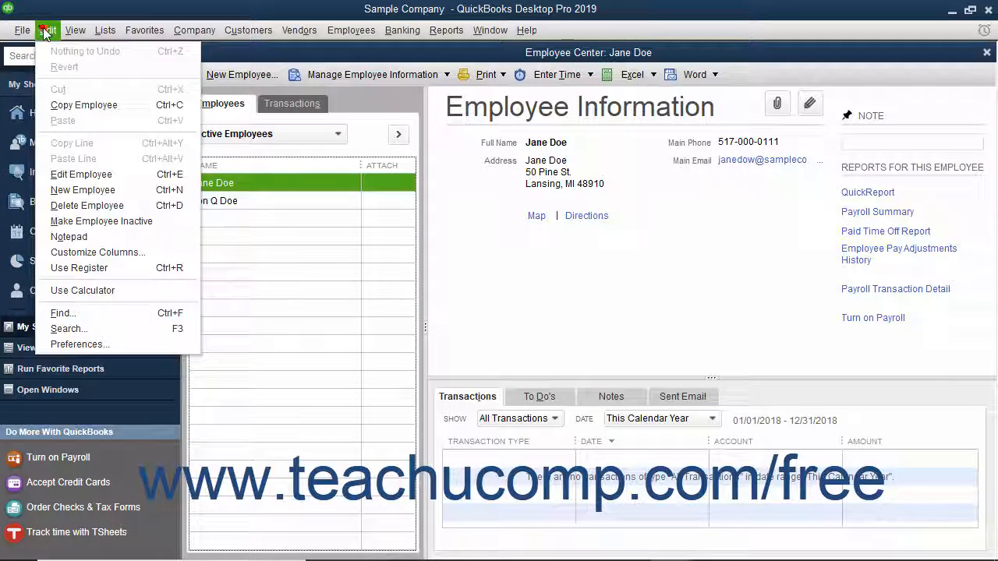
{"action": "left_click", "coordinate": [74, 205]}
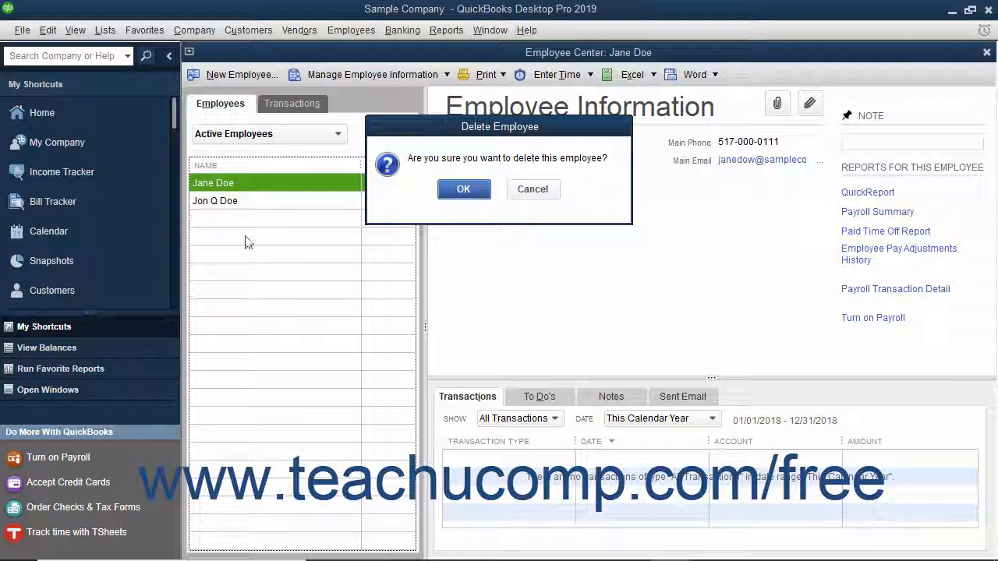
{"action": "left_click", "coordinate": [462, 192]}
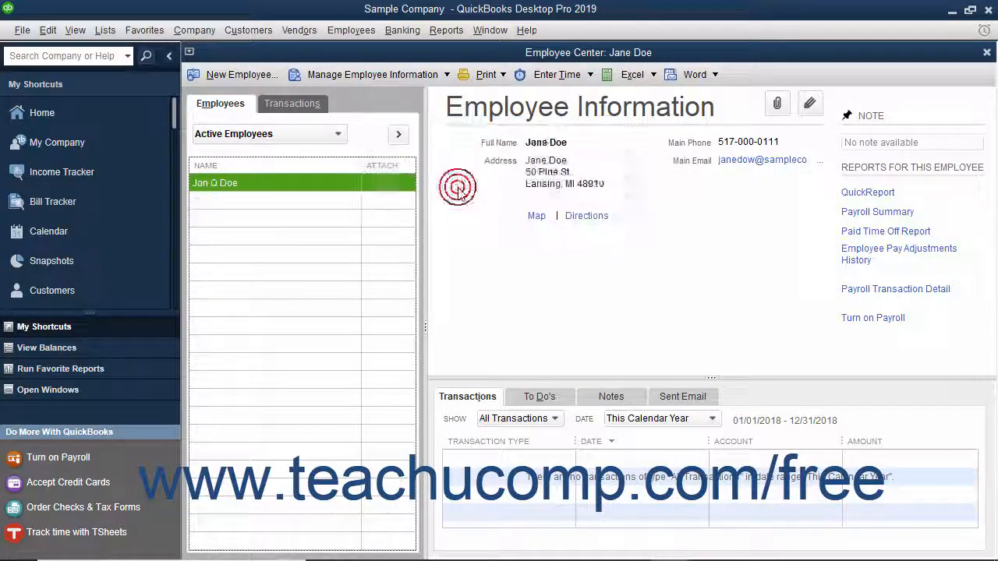